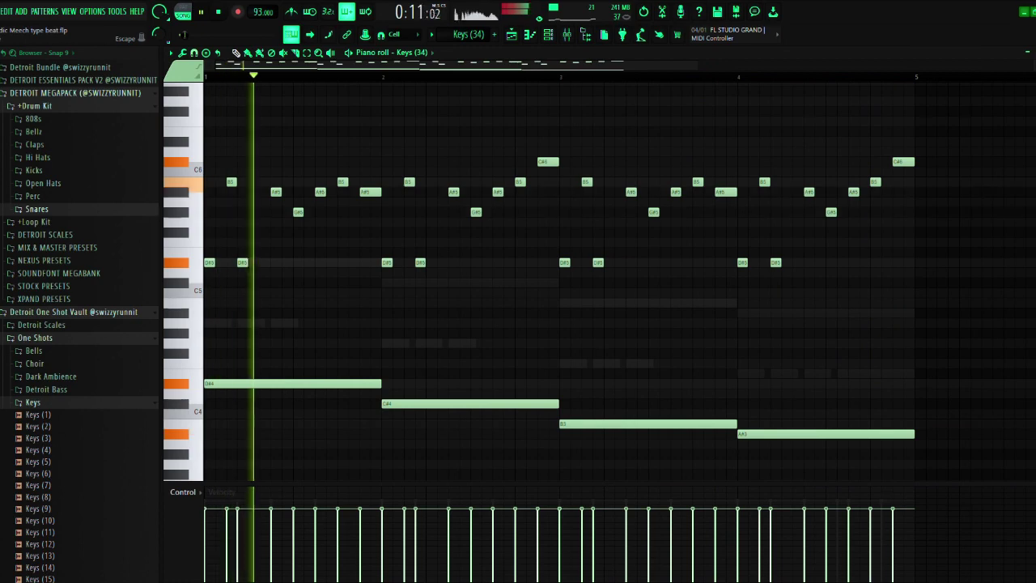
- Examine the wanski high end bass 2 notes in the piano roll, and return to the playlist
key(F6)
key(F5)
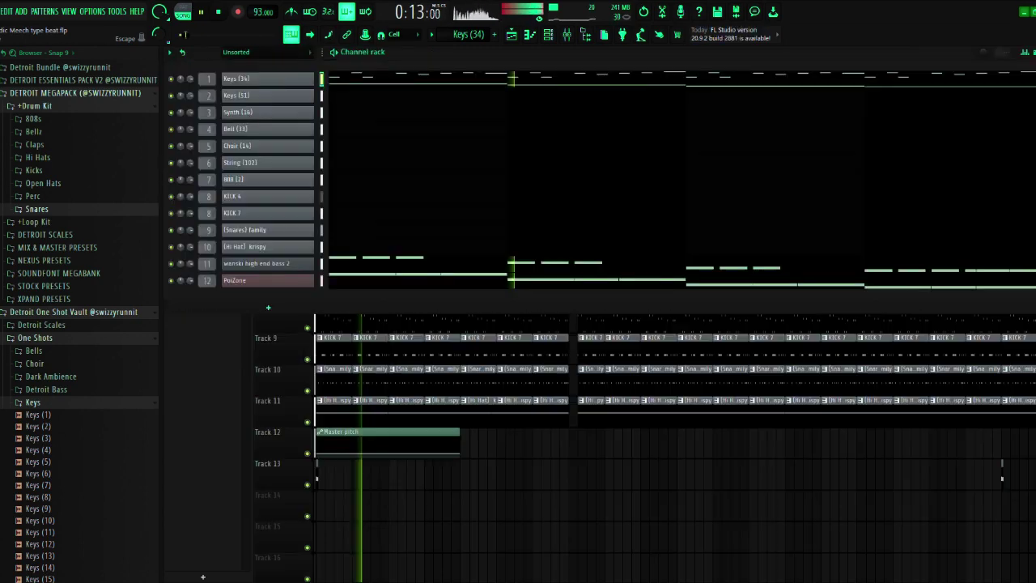
click(366, 263)
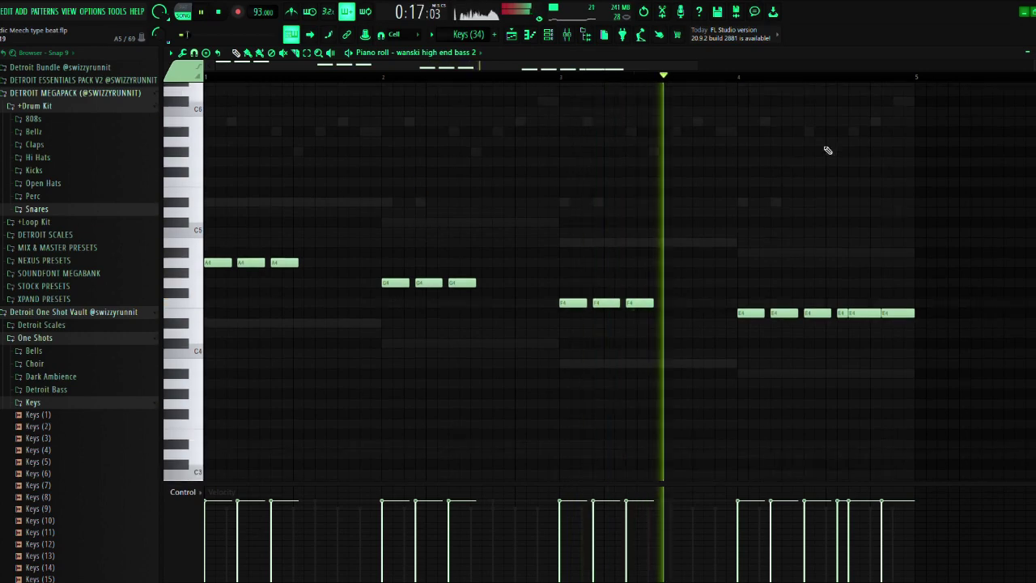
key(F7)
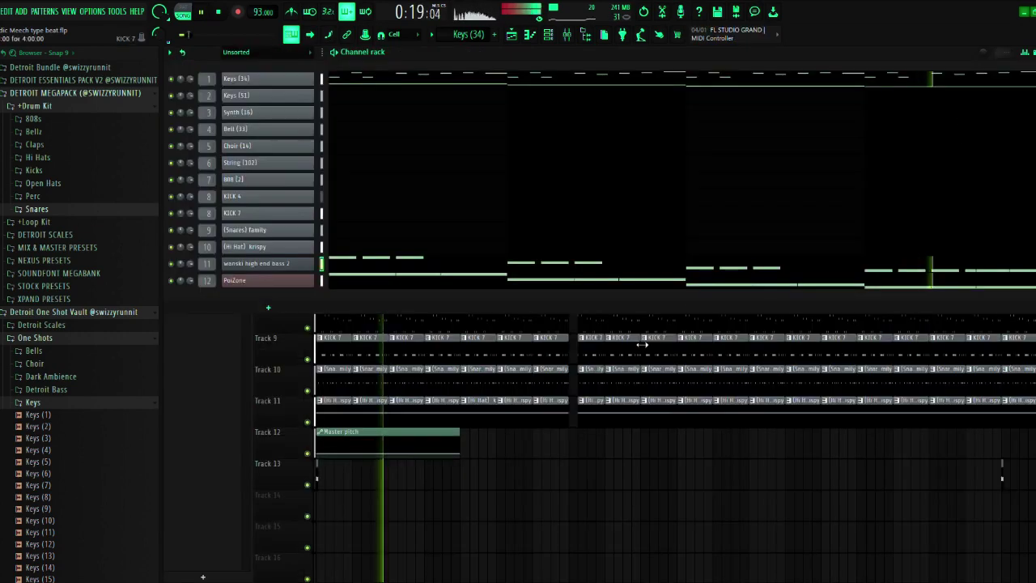
key(F6)
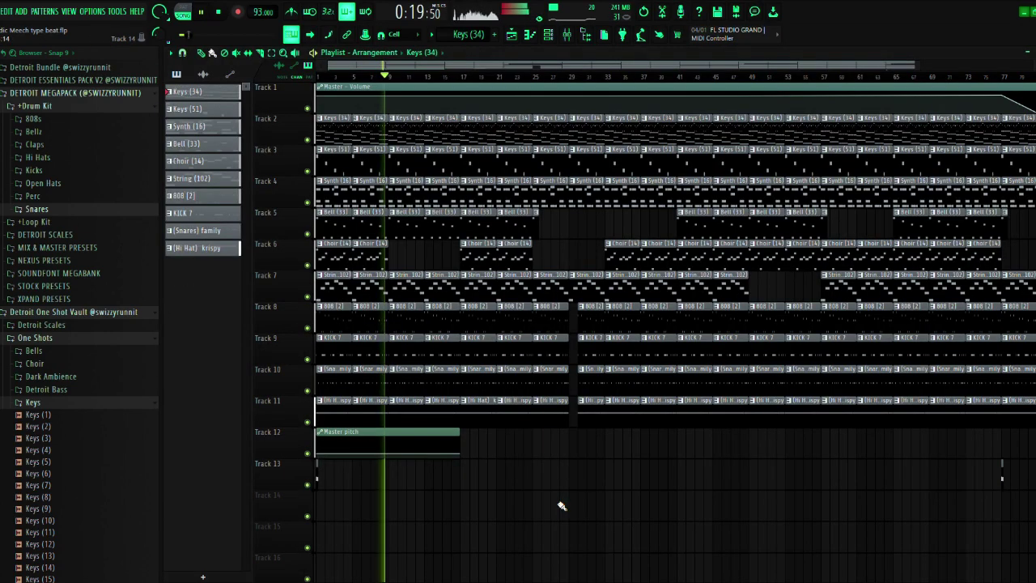
- Examine the notes of the Keys (51) pattern on Track 3 in the piano roll, and return to the playlist
double_click(331, 167)
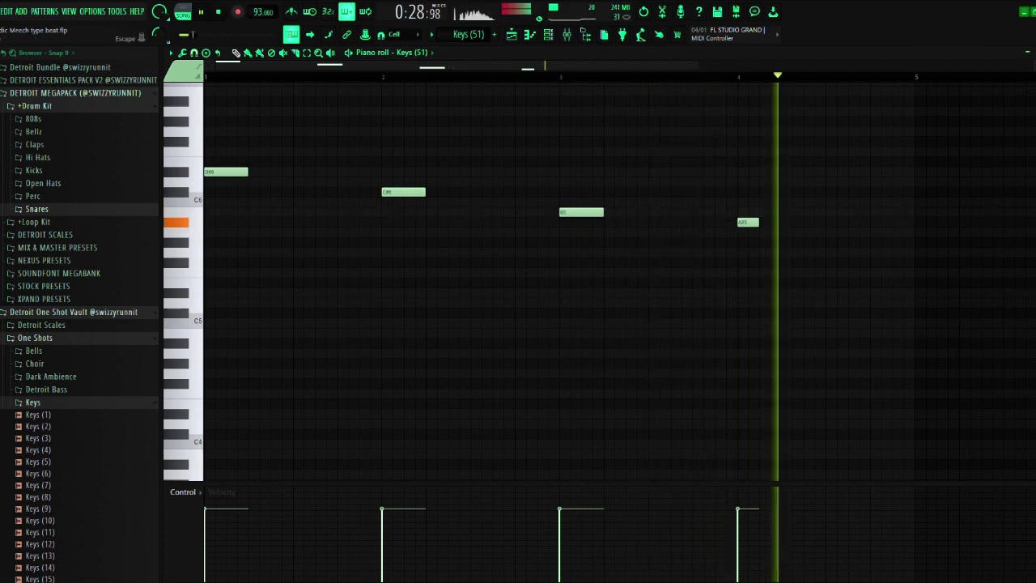
click(1035, 53)
right_click(633, 476)
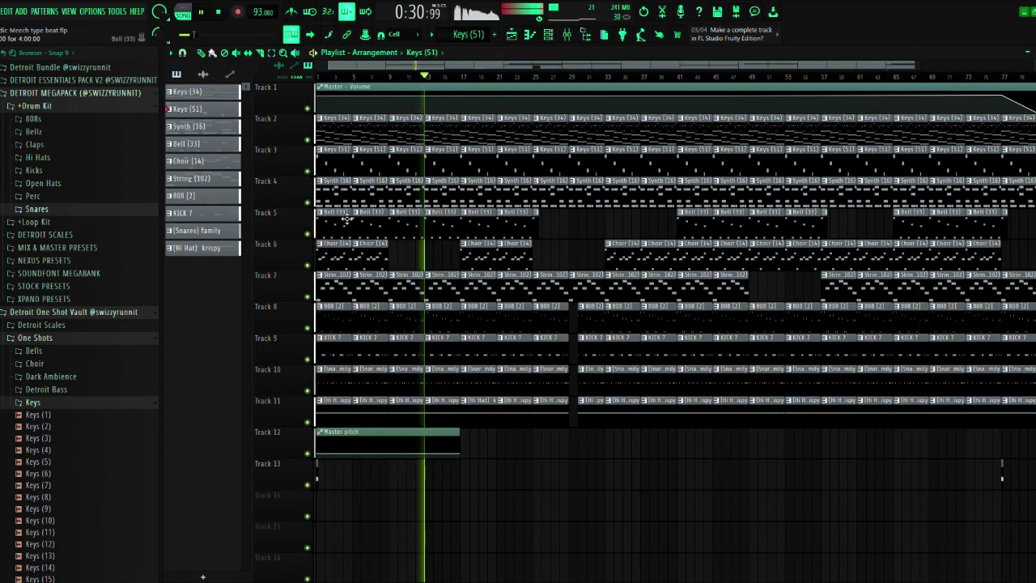
- Examine the Synth (16) notes from the first bar, audition the pattern alone, and switch playback back to song mode
double_click(336, 197)
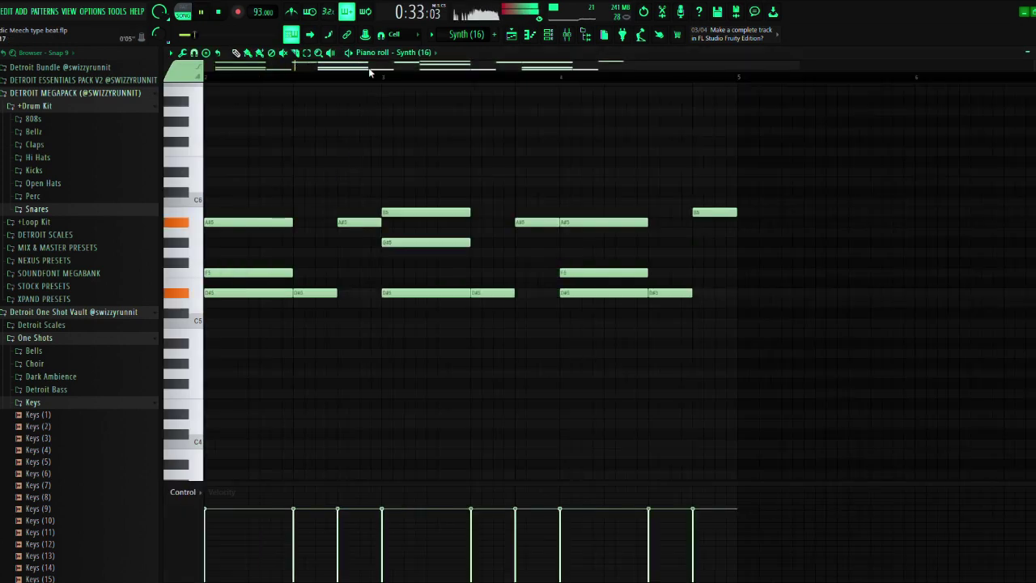
drag(369, 70, 105, 62)
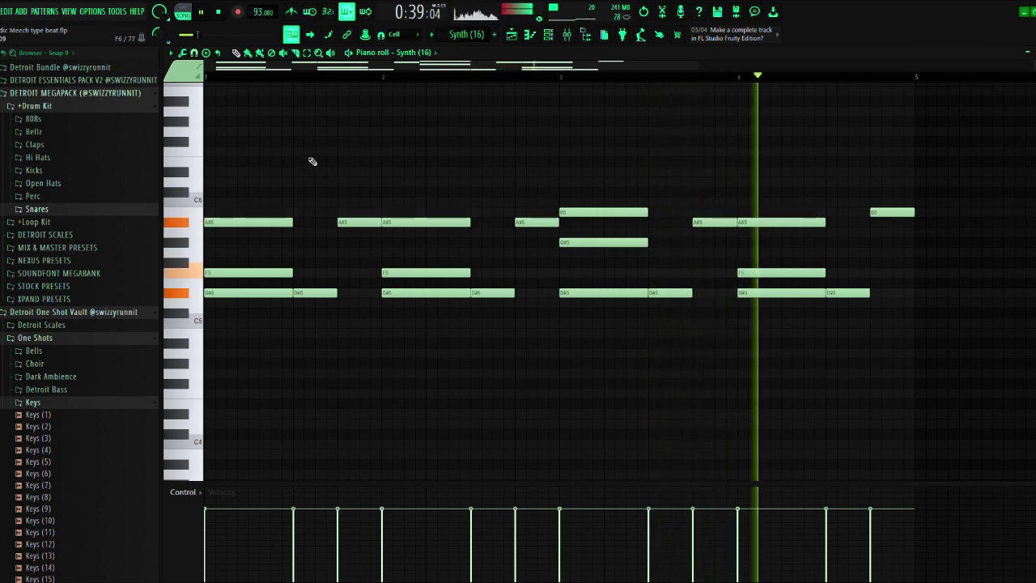
click(186, 12)
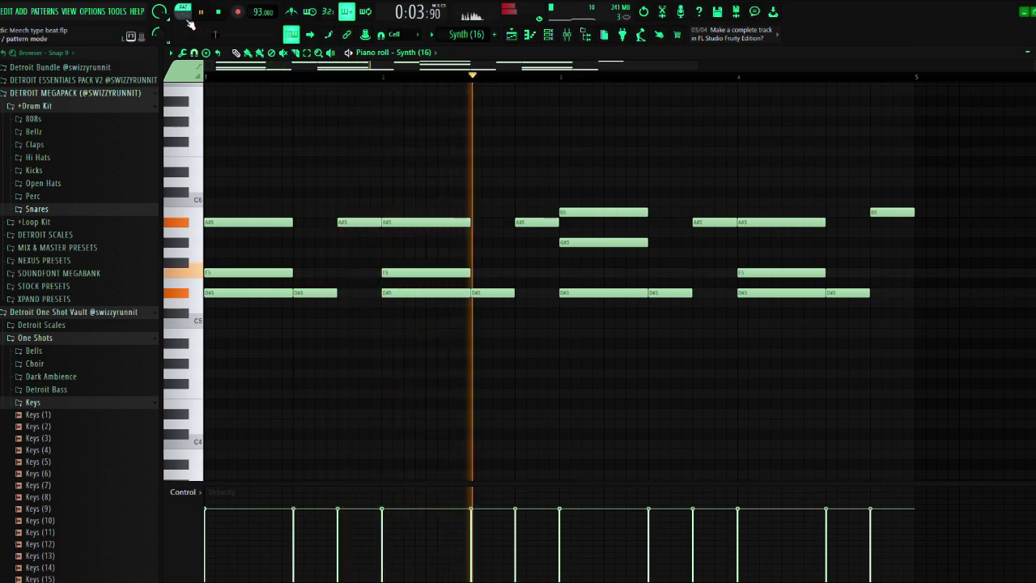
click(186, 15)
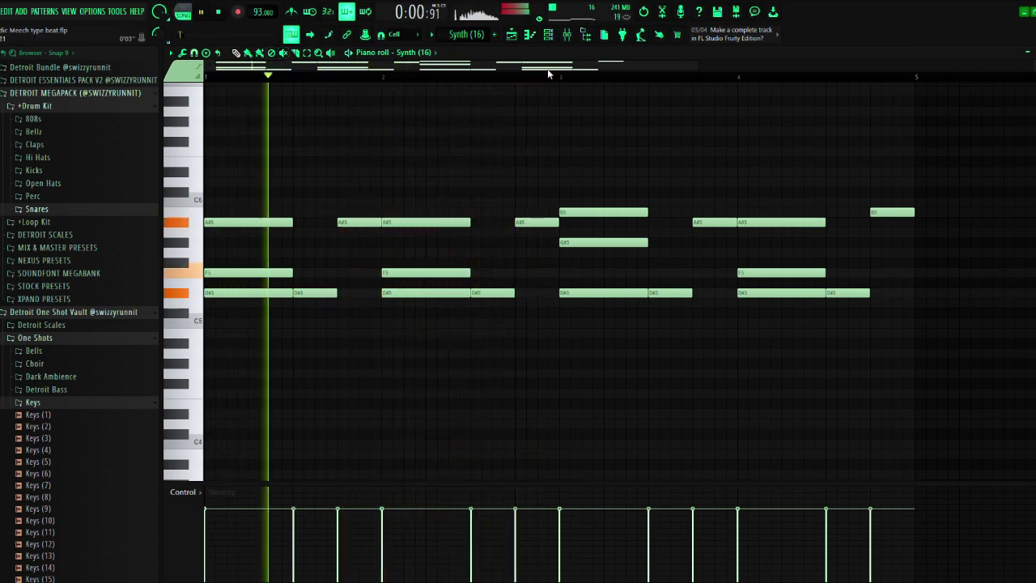
click(1035, 52)
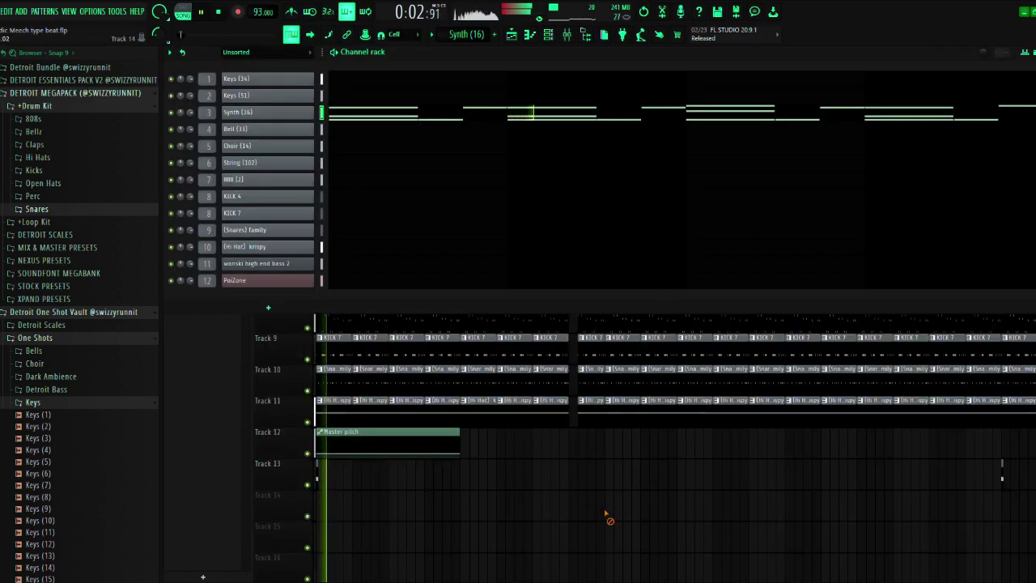
- Examine the notes of the Bell (33) pattern on Track 5 in the piano roll, and return to the playlist
key(F6)
key(F6)
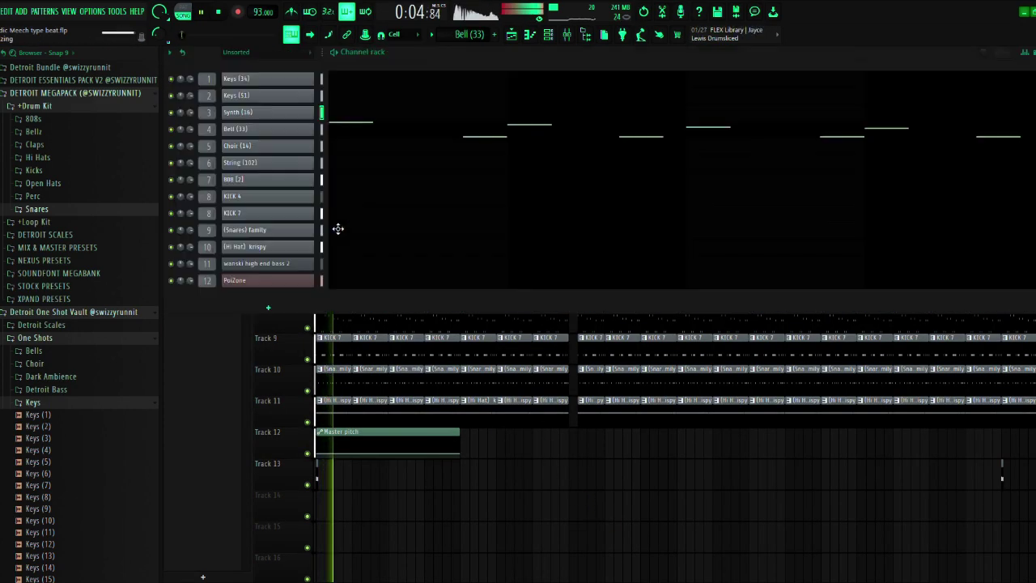
click(338, 227)
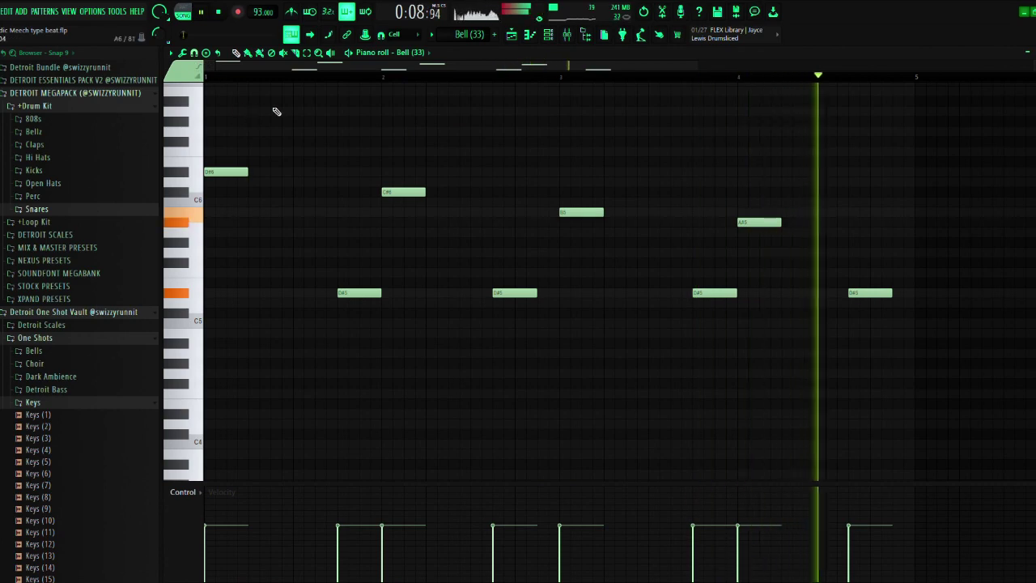
click(1035, 52)
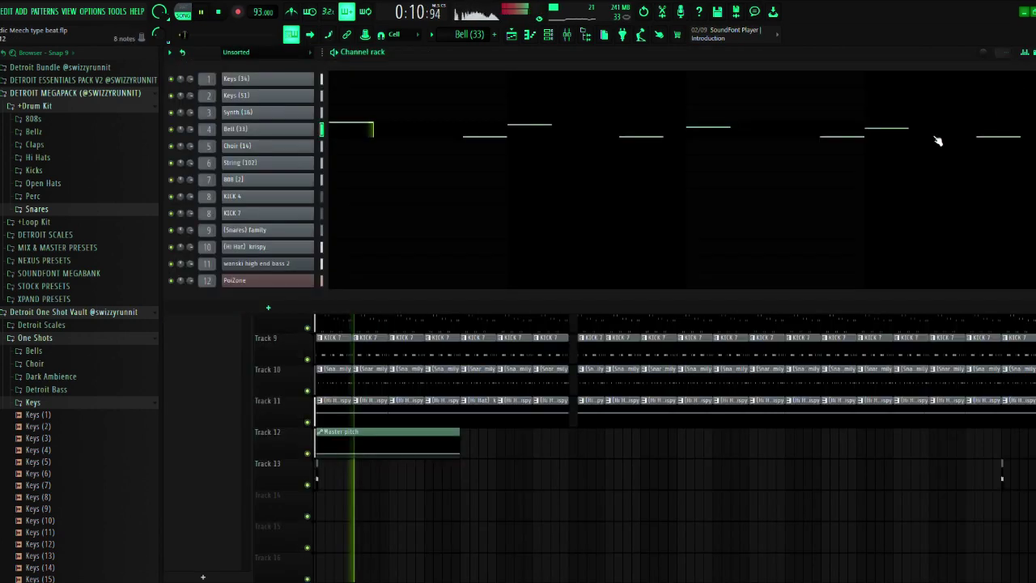
key(F6)
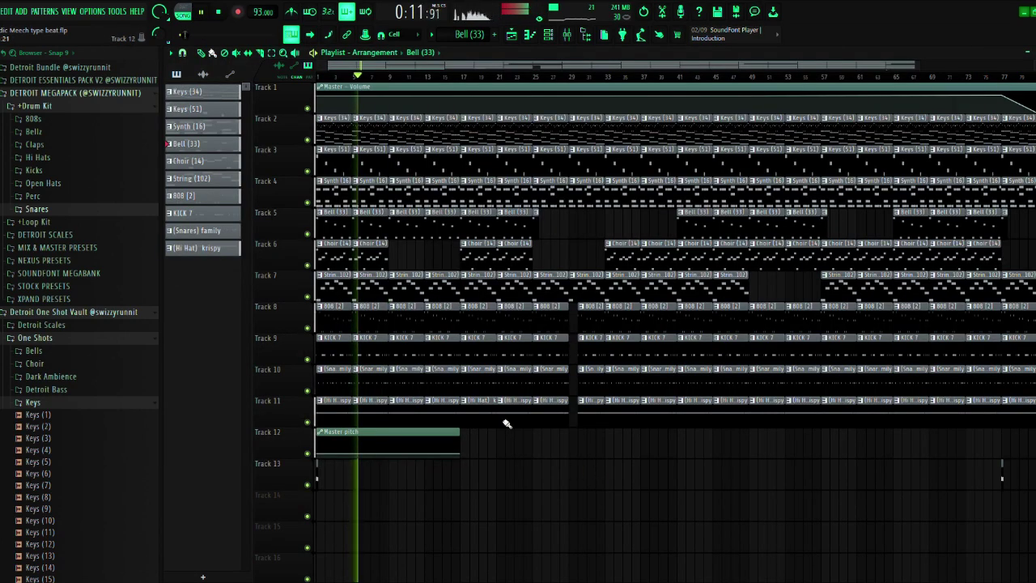
- Examine the Choir (14) melody in the piano roll, audition it in pattern mode, and return to the playlist
double_click(338, 256)
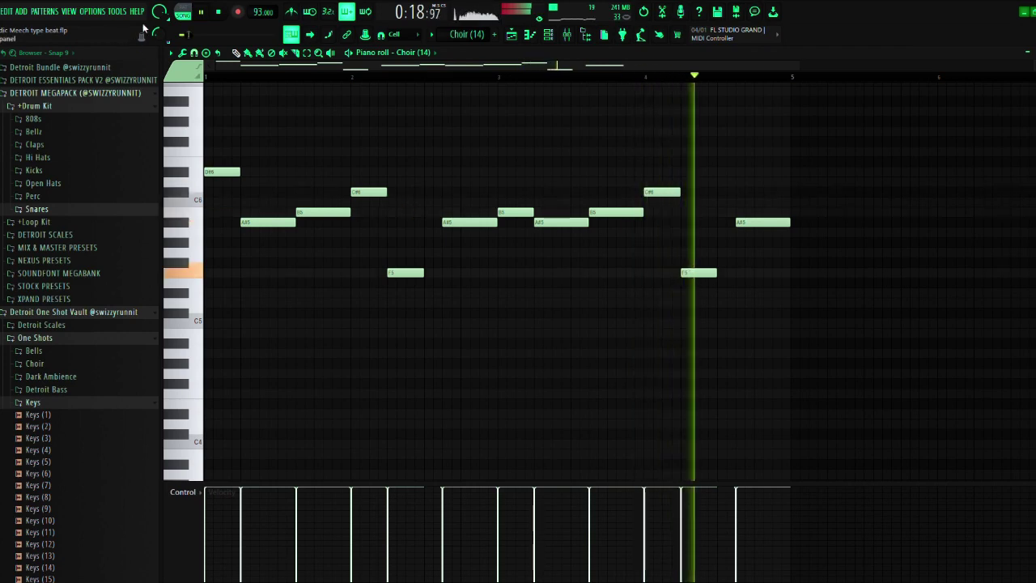
click(184, 12)
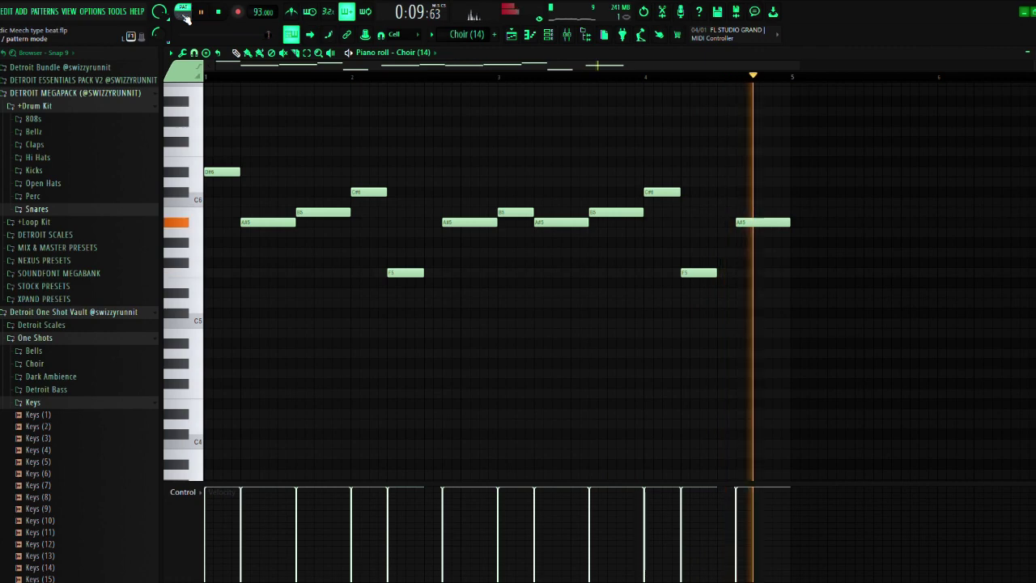
click(1035, 52)
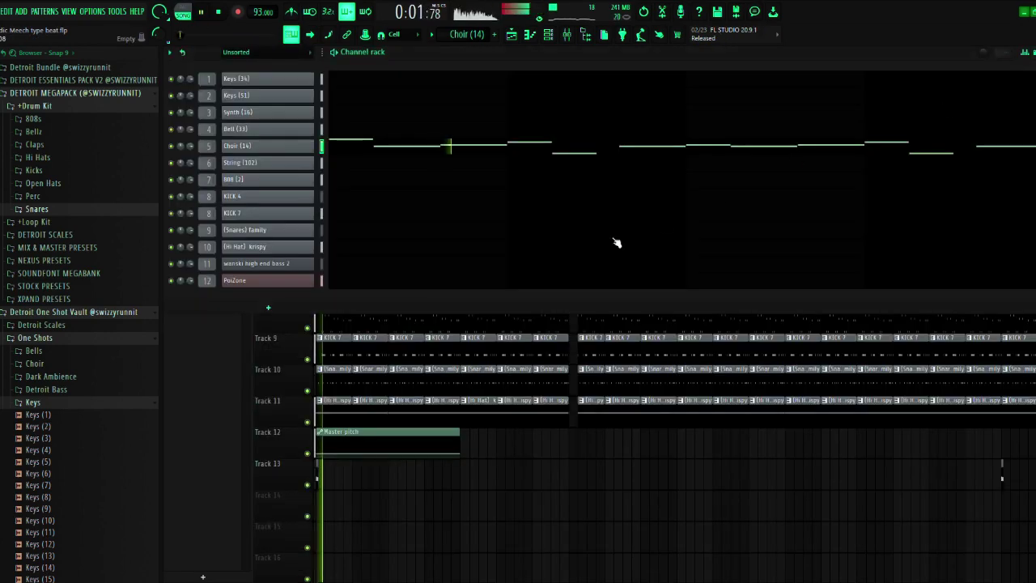
right_click(584, 522)
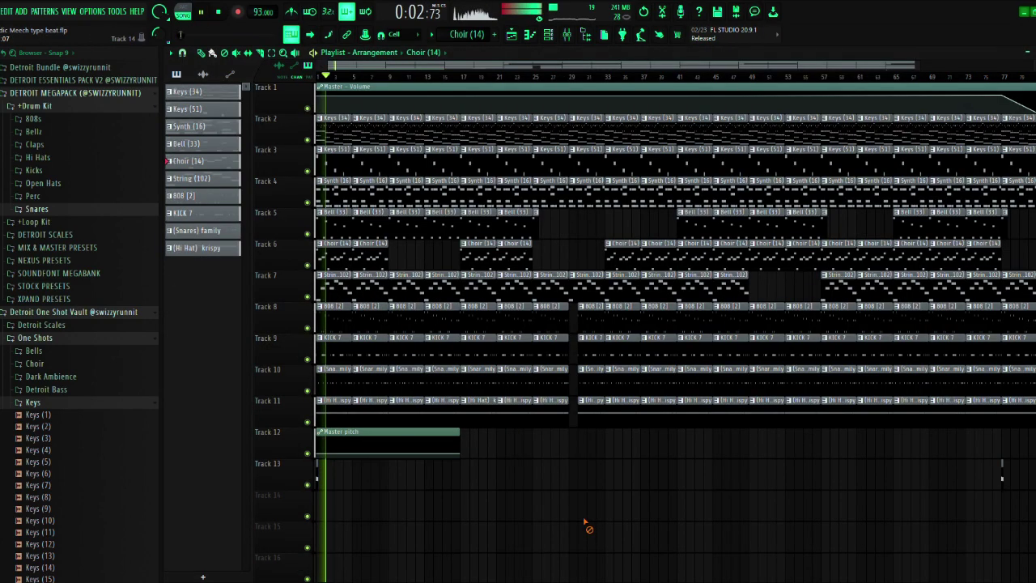
- Examine the String (102) notes from the first bar, audition them in pattern mode, and return to the playlist
double_click(332, 298)
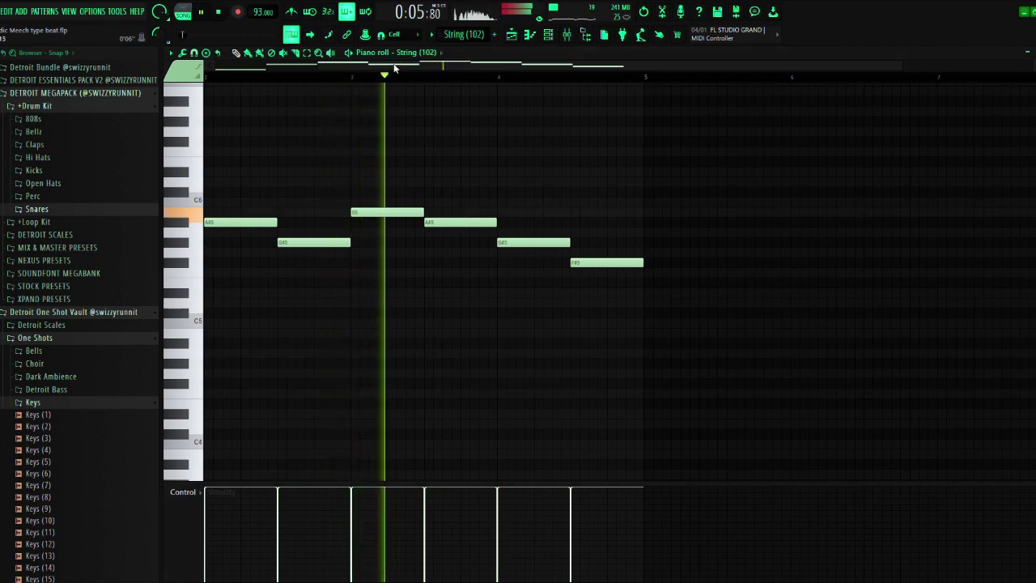
scroll(227, 87, left, 2)
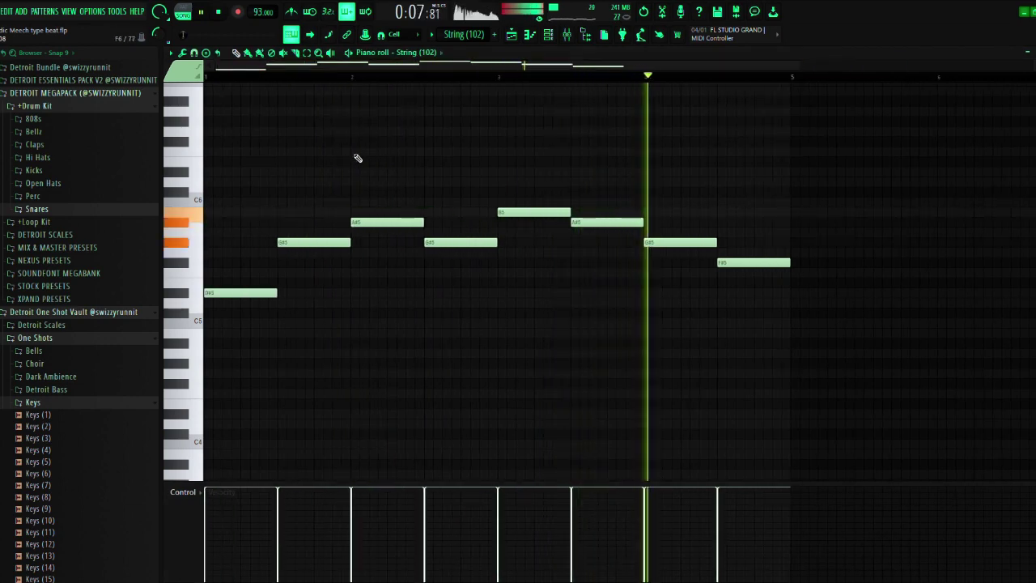
click(184, 11)
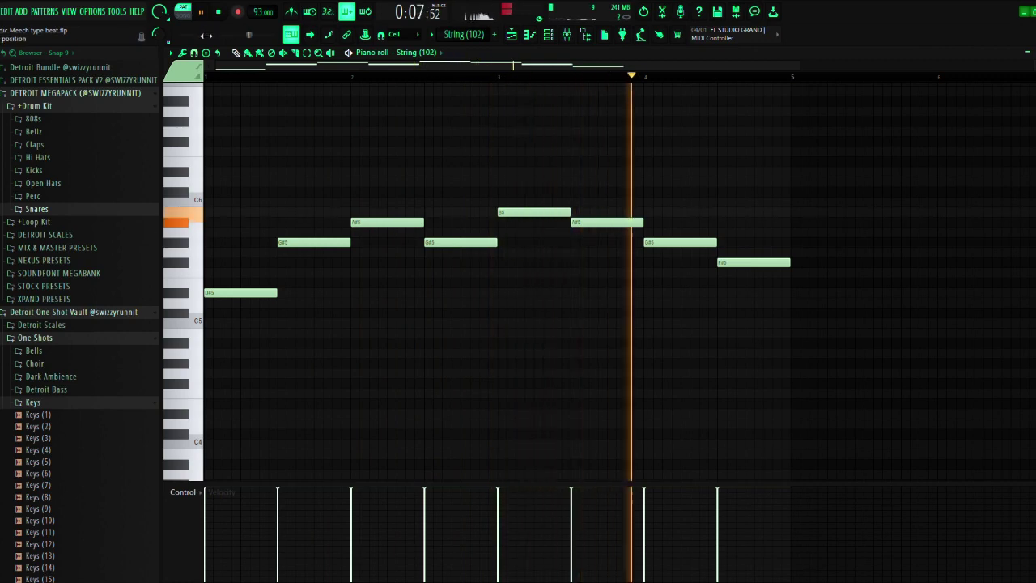
key(F5)
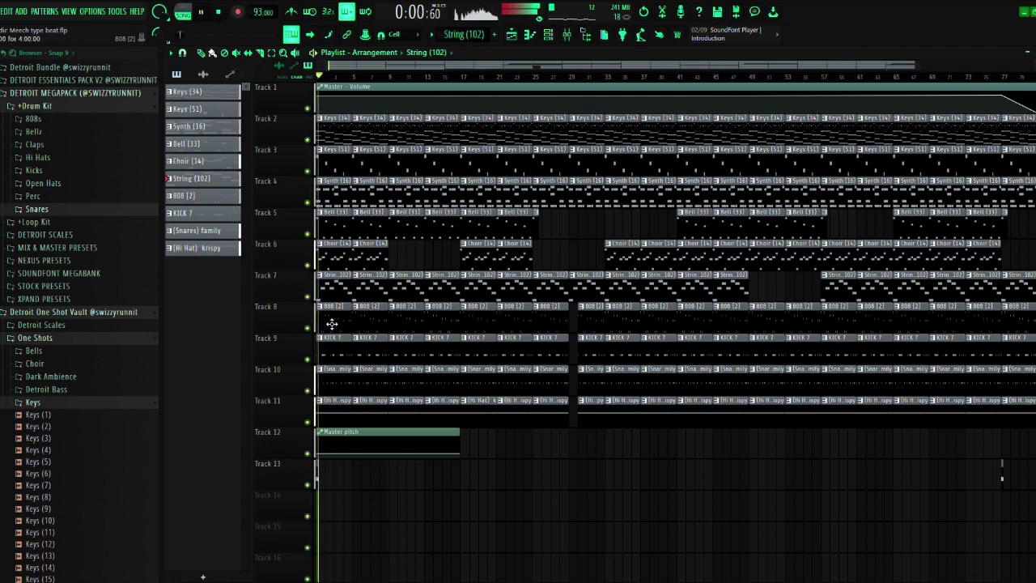
- Examine the notes of the 808 [2] and KICK 7 patterns in the piano roll, and return to the playlist
double_click(332, 323)
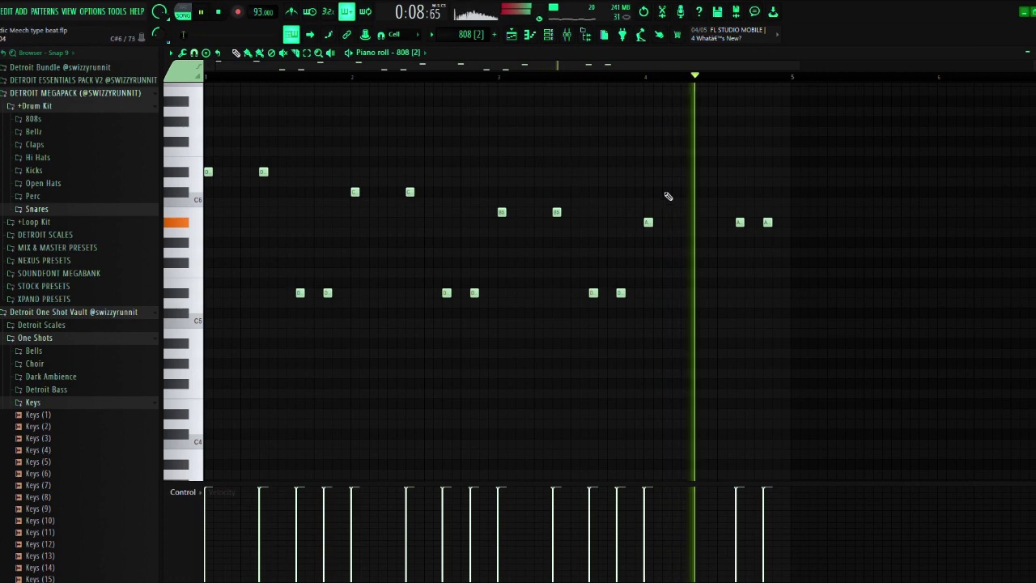
key(F5)
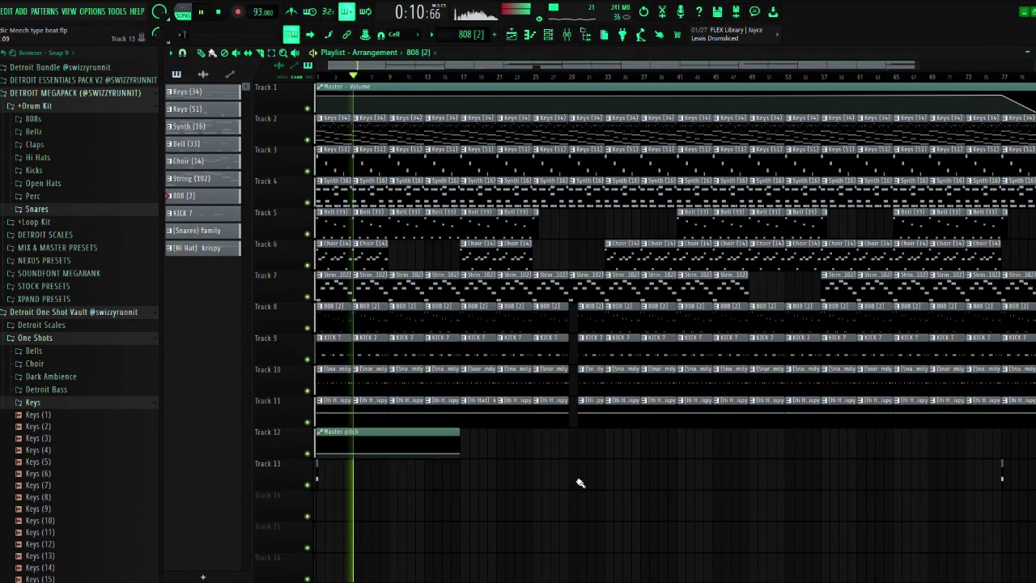
key(F7)
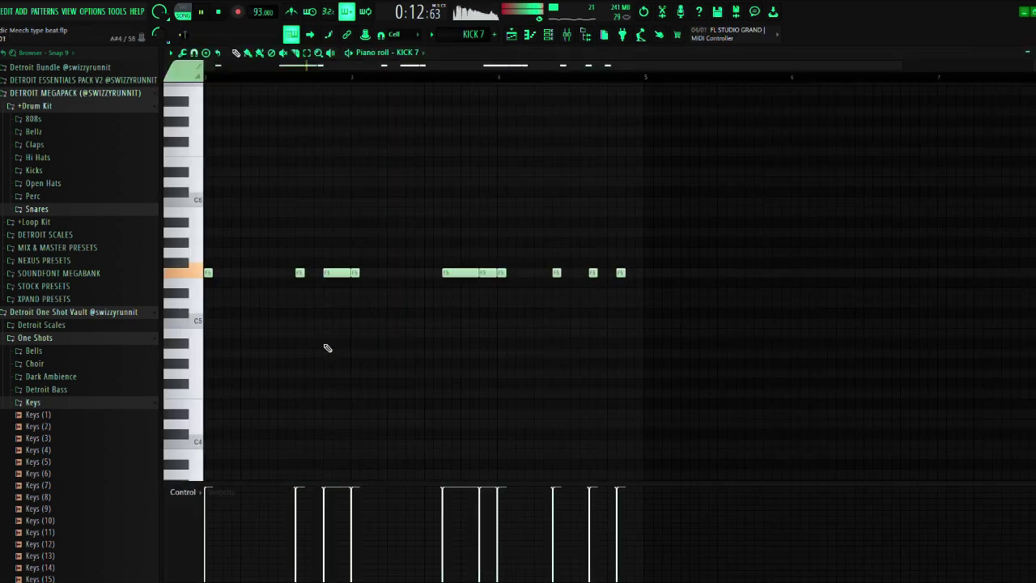
drag(392, 70, 275, 71)
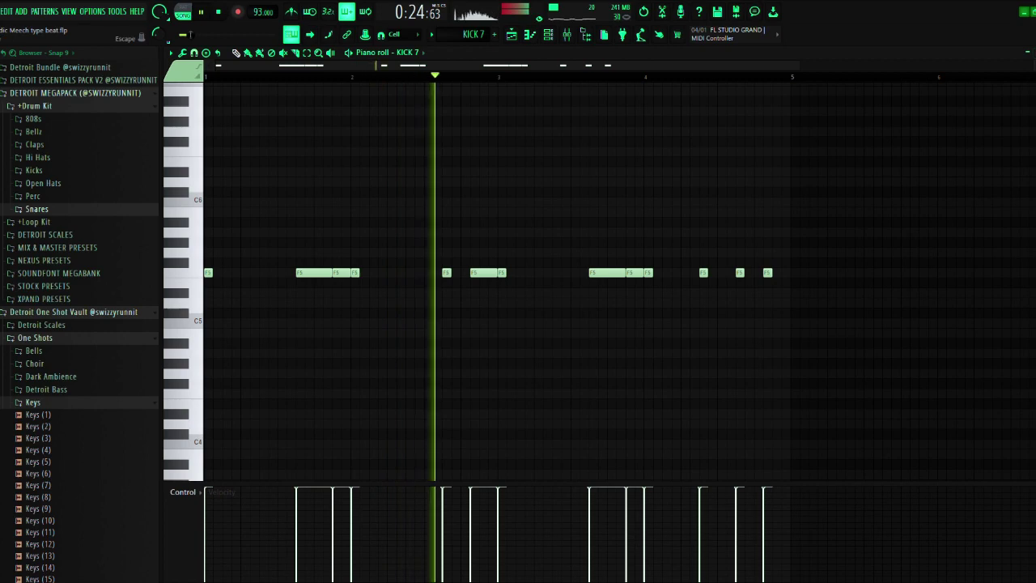
click(1035, 53)
click(567, 531)
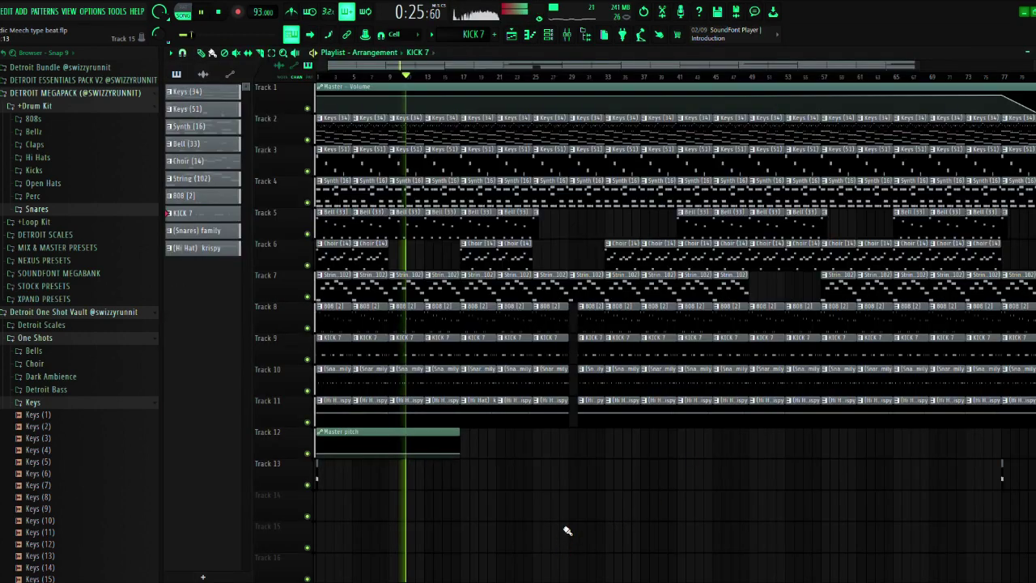
- Examine the (Snares) family pattern from its first bar in the piano roll, and return to the playlist
double_click(331, 381)
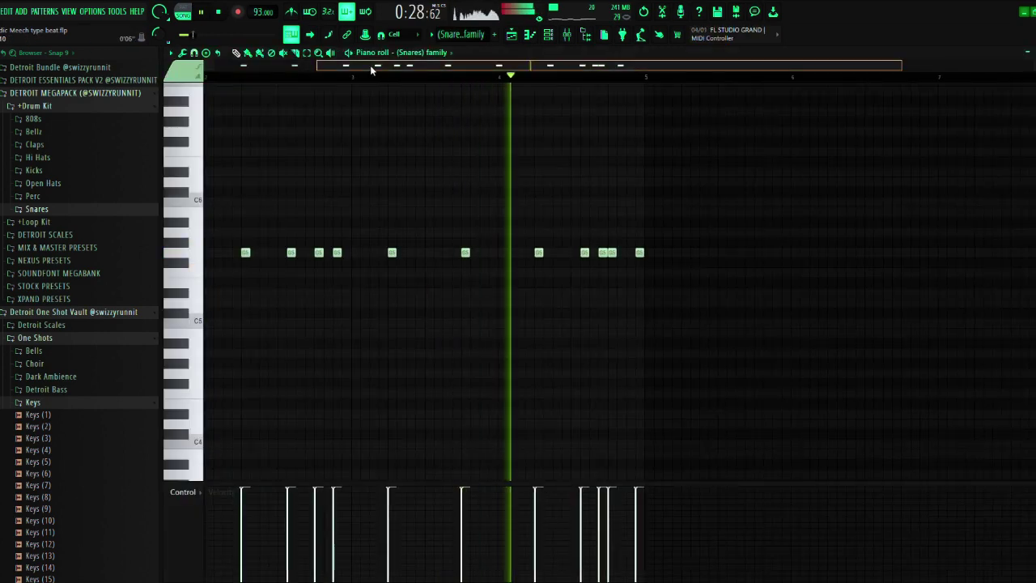
drag(370, 70, 258, 72)
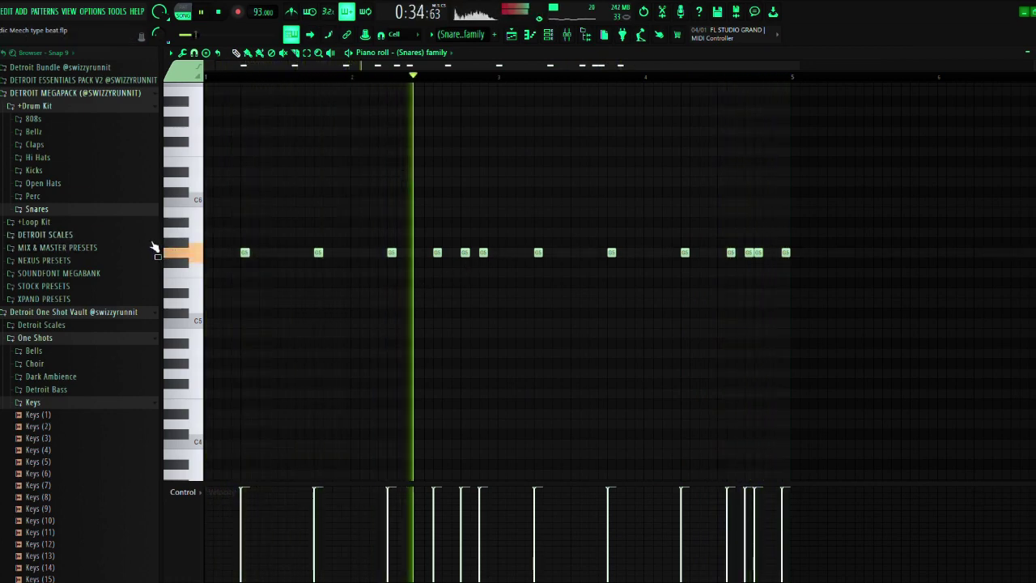
key(F6)
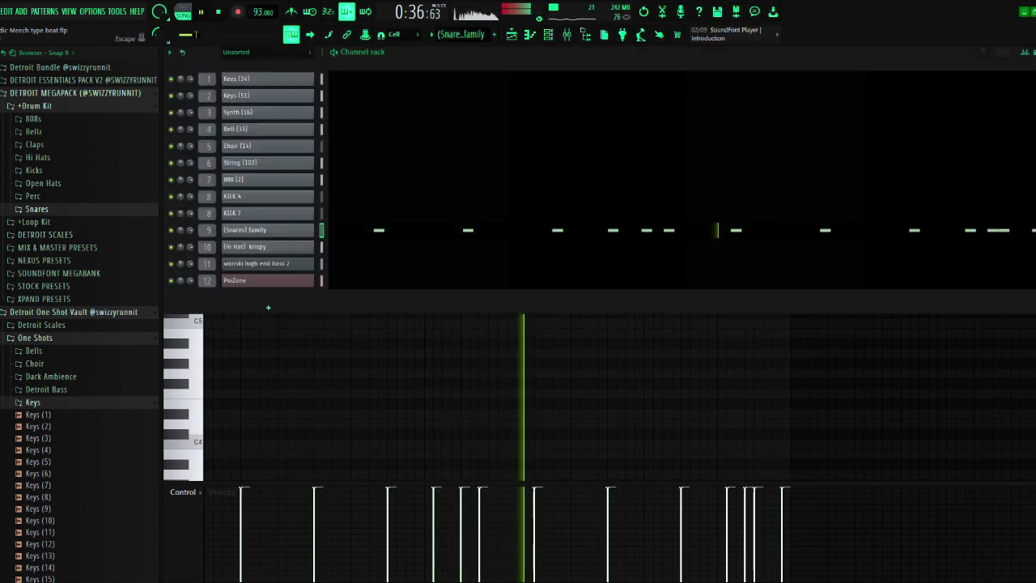
click(599, 468)
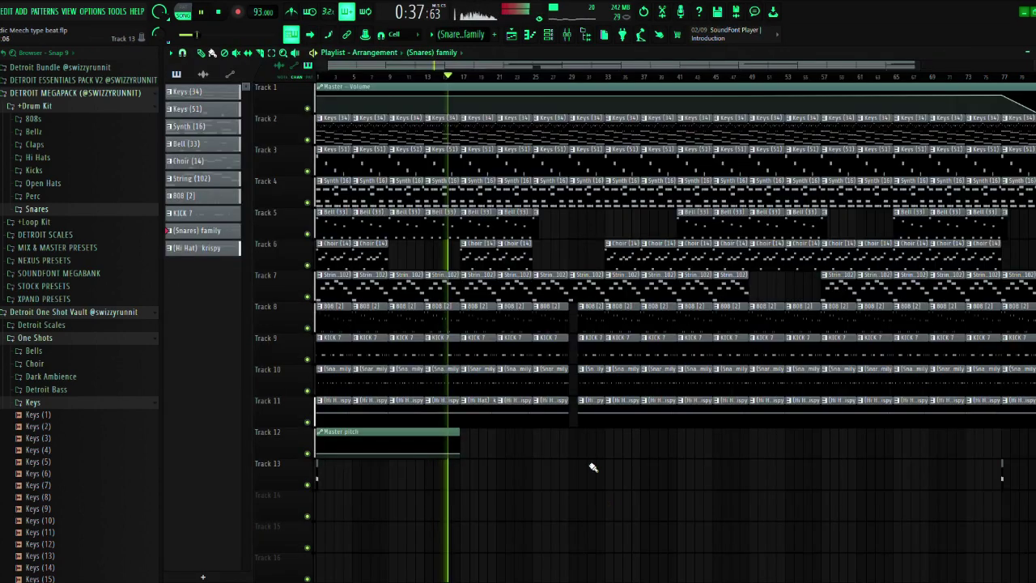
- Examine the (Hi Hat) krispy pattern from its first bar in the piano roll, and return to the playlist
double_click(343, 424)
drag(394, 66, 111, 70)
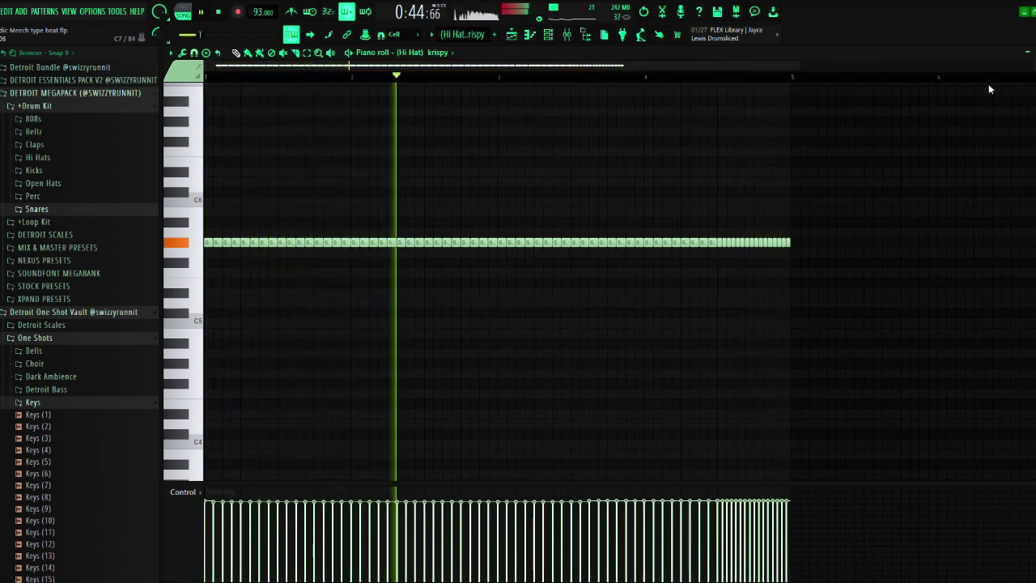
click(1034, 53)
click(728, 463)
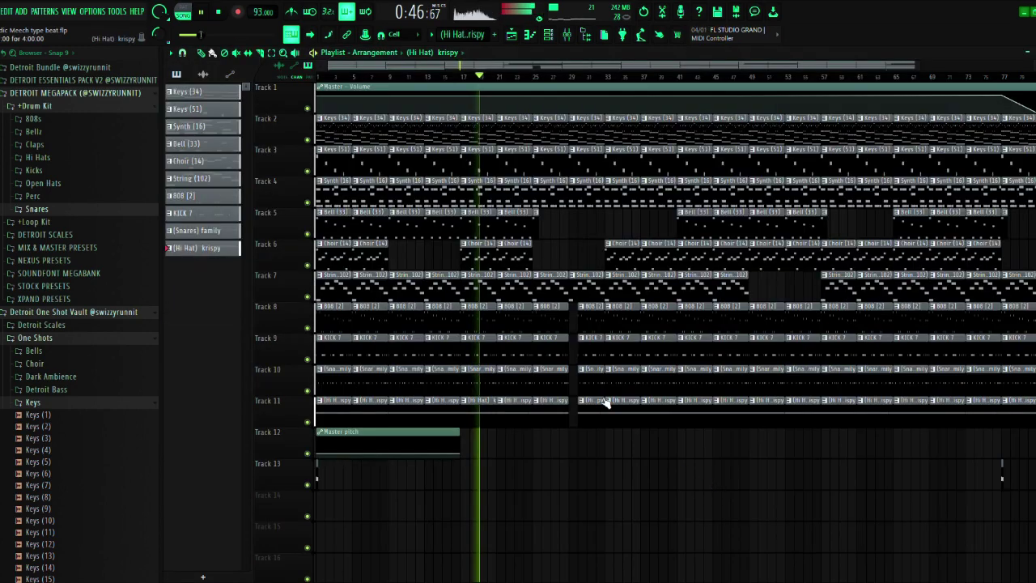